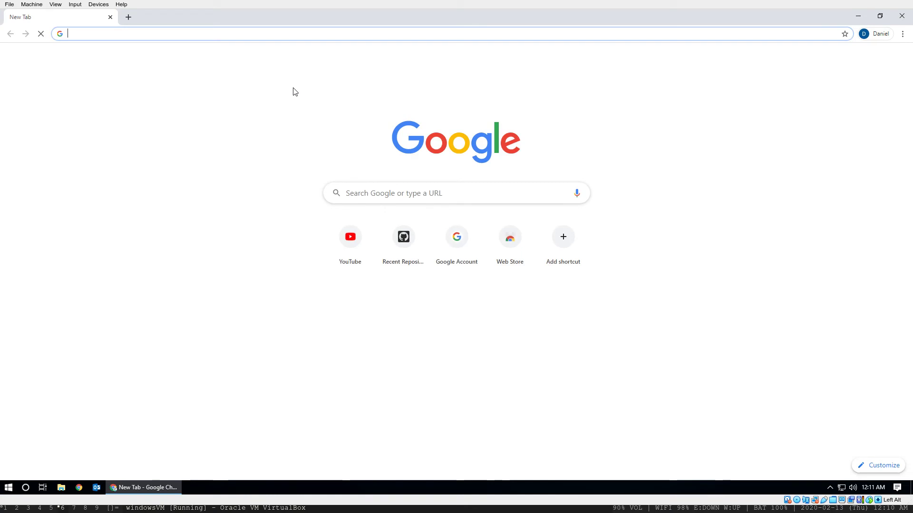
# Search Google for git-scm, go to the site's Downloads page and download Git for Windows.
pyautogui.click(357, 191)
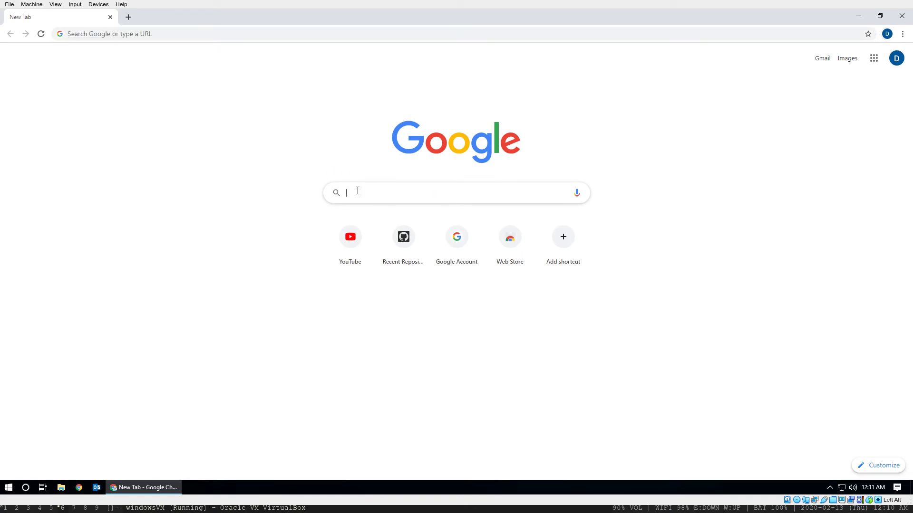
pyautogui.write('git-scm')
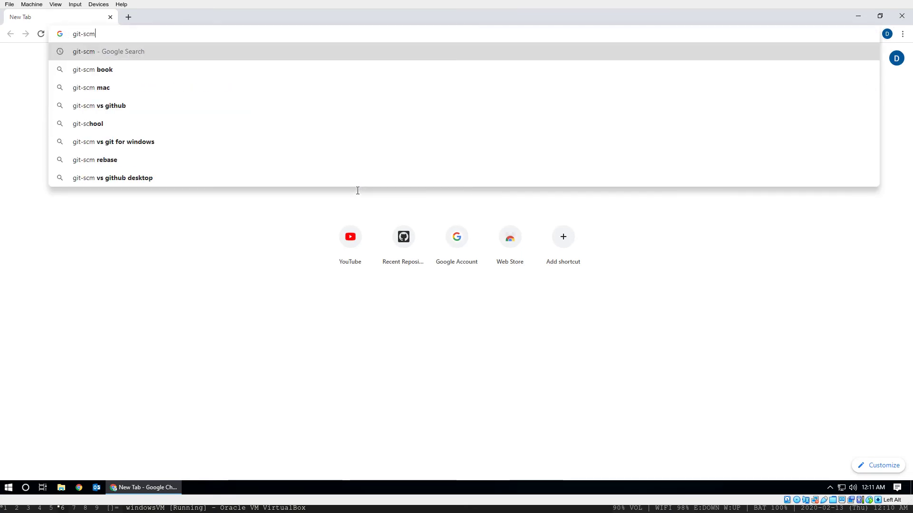
pyautogui.press('Return')
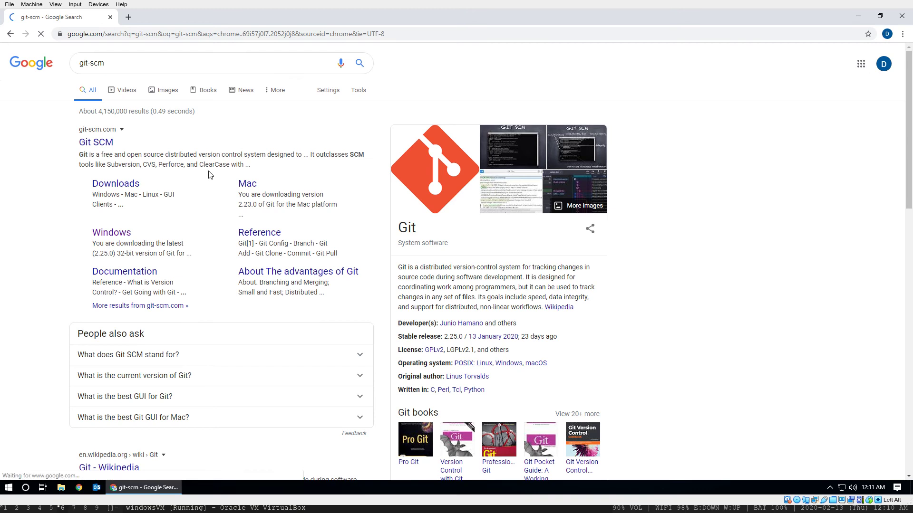
pyautogui.click(116, 184)
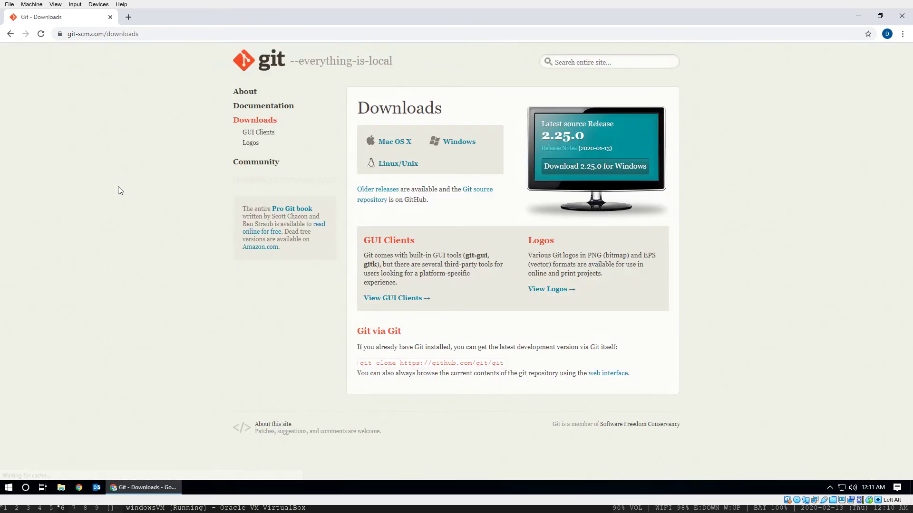
pyautogui.click(456, 143)
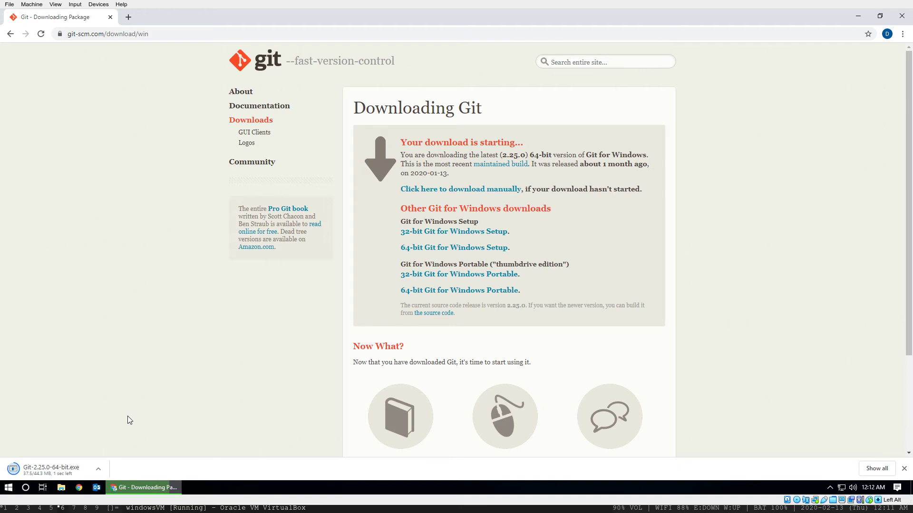
# Run the downloaded Git-2.25.0-64-bit.exe installer and allow it to make changes to the device.
pyautogui.click(30, 468)
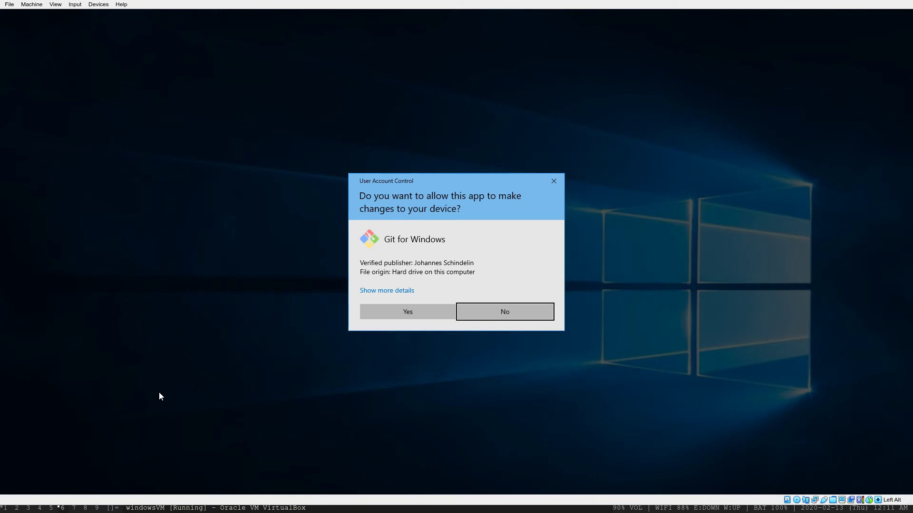
pyautogui.click(412, 308)
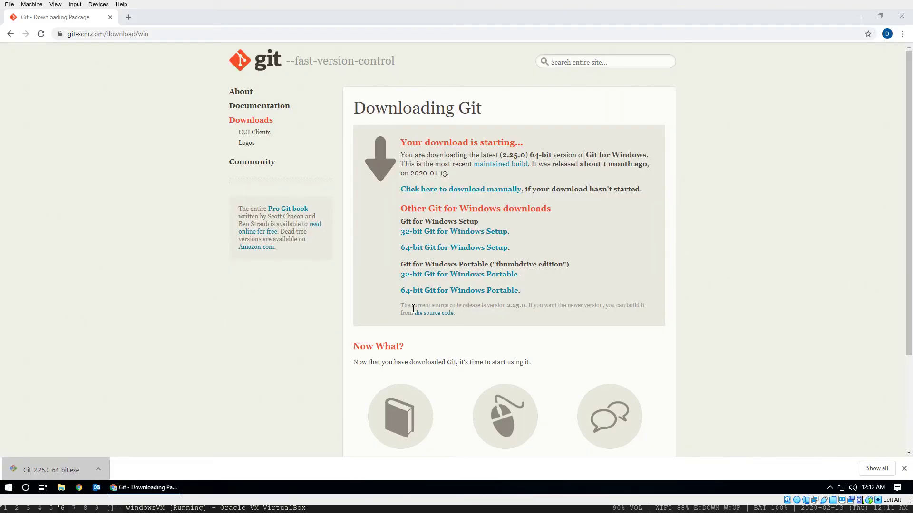
pyautogui.moveTo(228, 492)
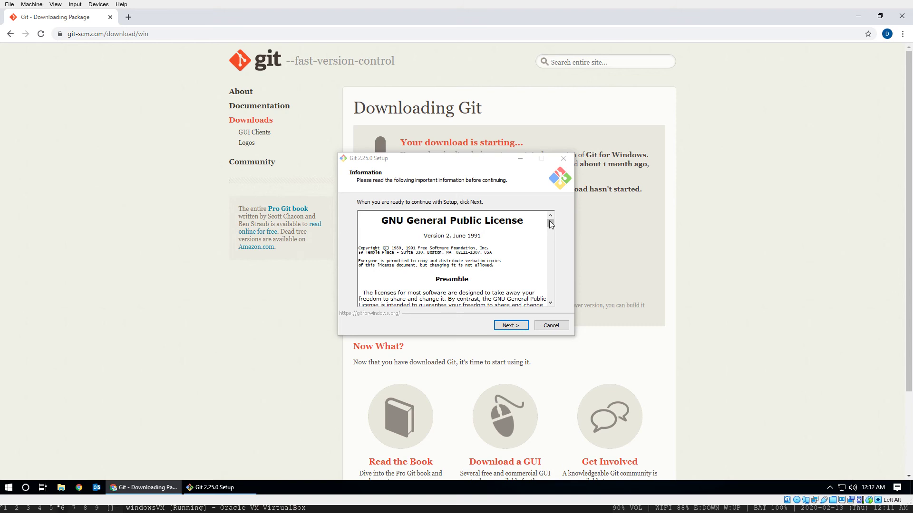
# Review and pass the GNU General Public License, and accept installing into the existing C:\Program Files\Git folder.
pyautogui.moveTo(549, 223); pyautogui.dragTo(550, 299)
pyautogui.click(509, 326)
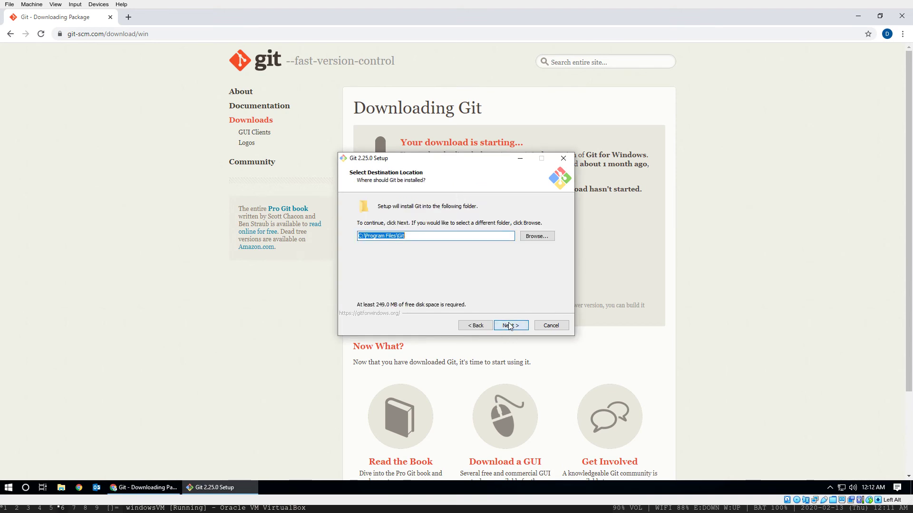
pyautogui.click(509, 326)
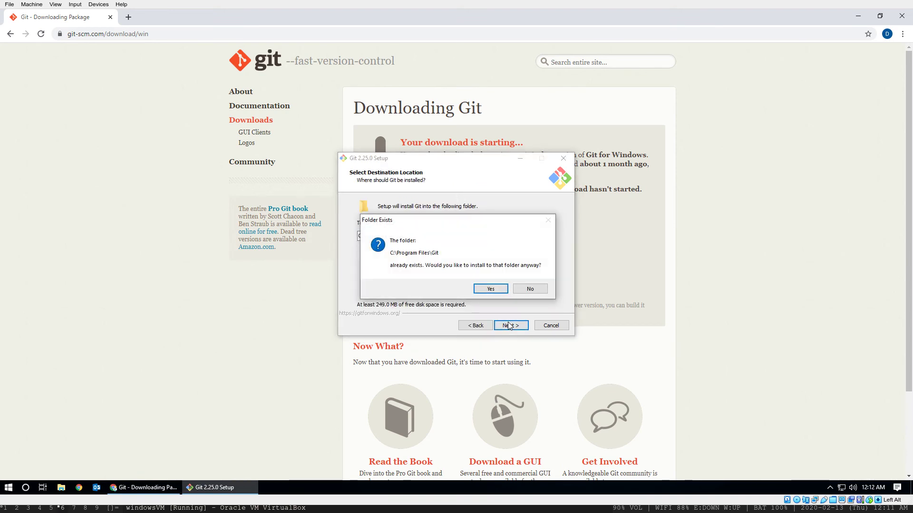
pyautogui.click(489, 289)
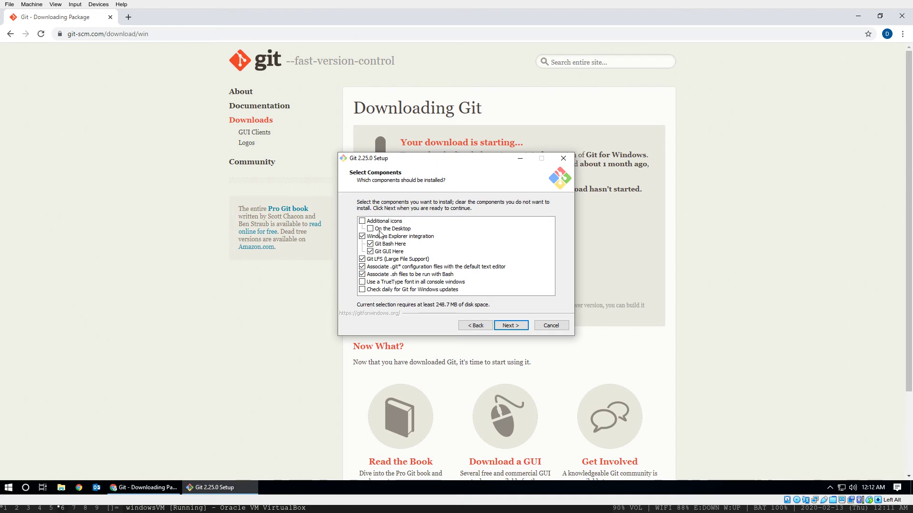
# Include the daily check for Git for Windows updates, exclude Git GUI Here, and accept the component selection.
pyautogui.click(361, 290)
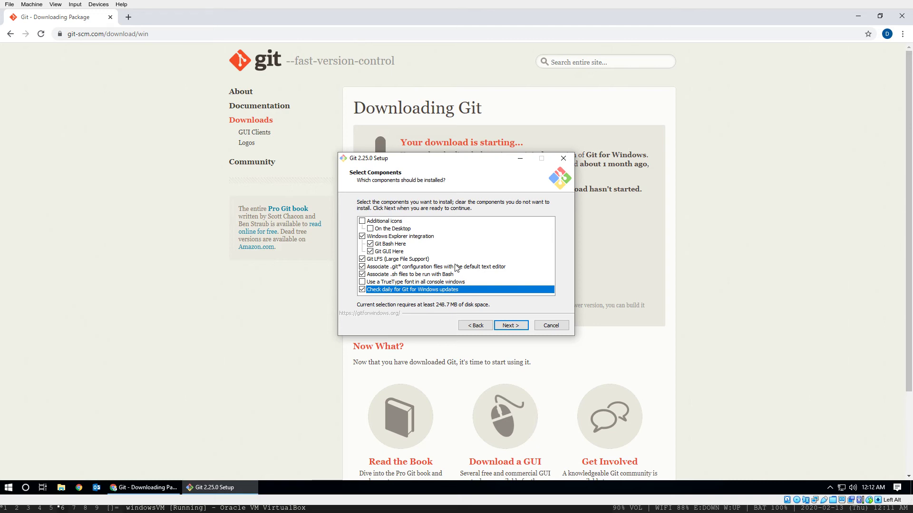
pyautogui.click(369, 251)
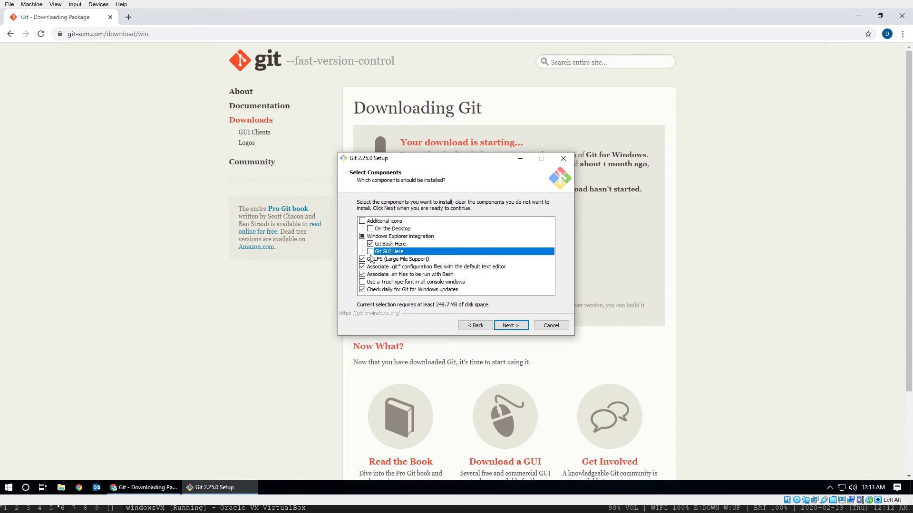
pyautogui.click(510, 326)
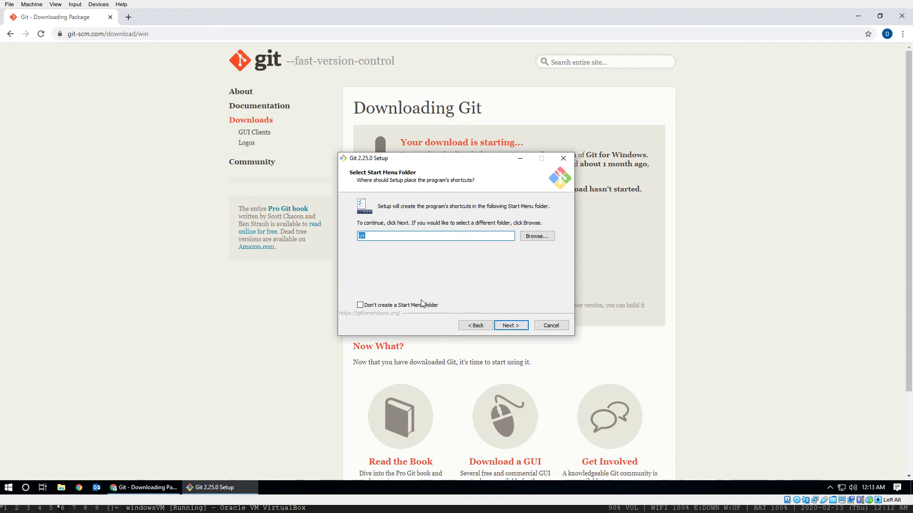
# Accept the Git Start Menu folder and keep Vim as Git's default editor.
pyautogui.click(512, 326)
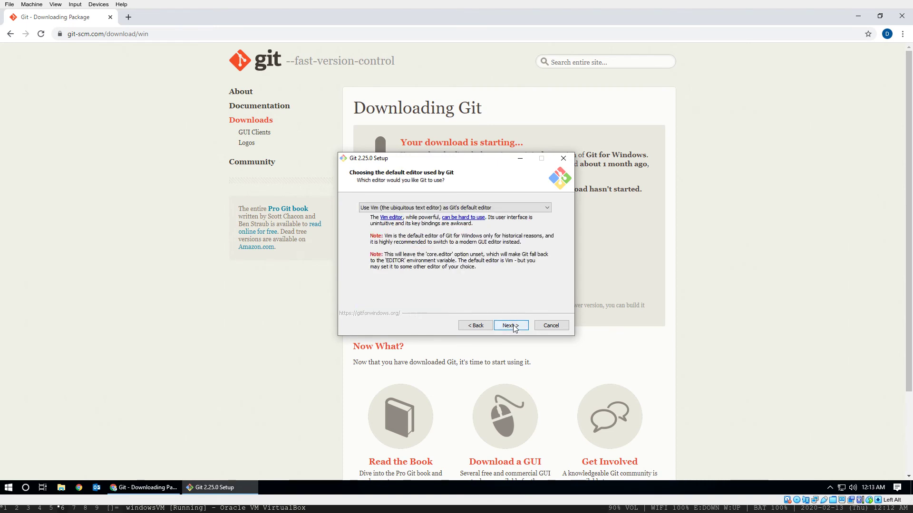
pyautogui.click(526, 208)
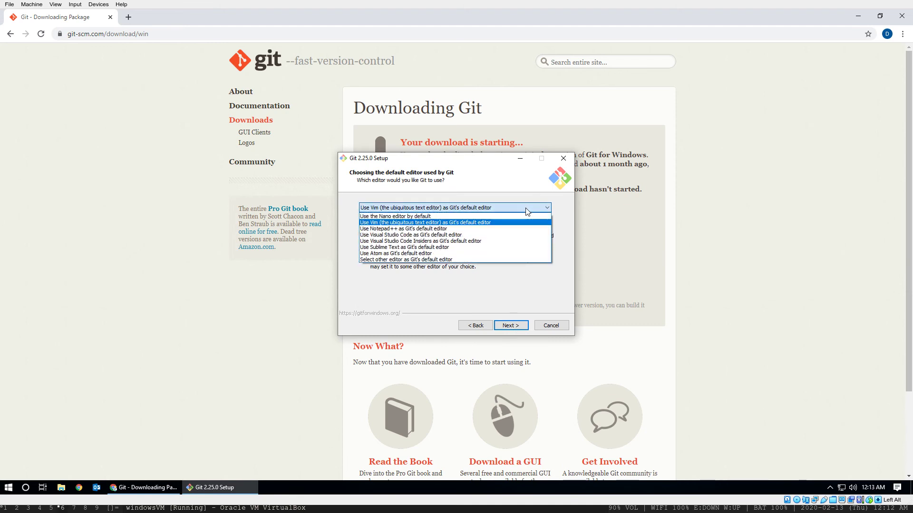
pyautogui.click(460, 227)
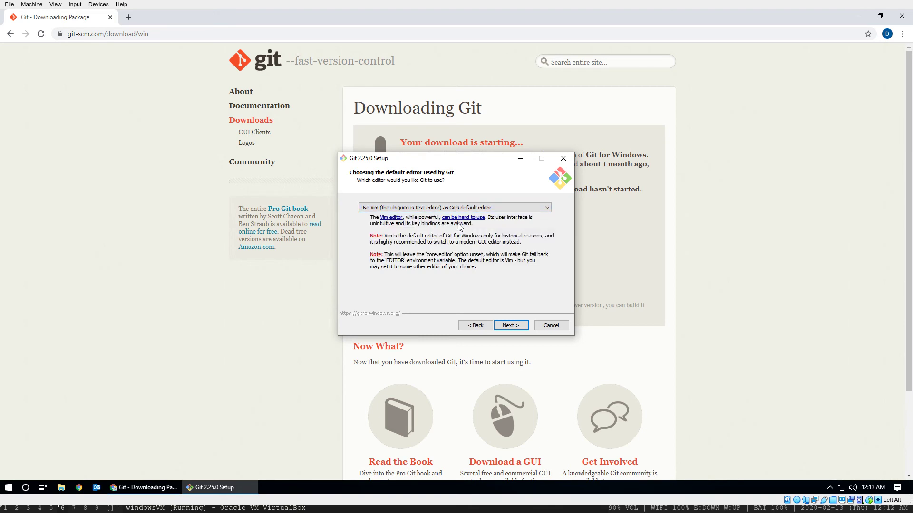
pyautogui.click(508, 326)
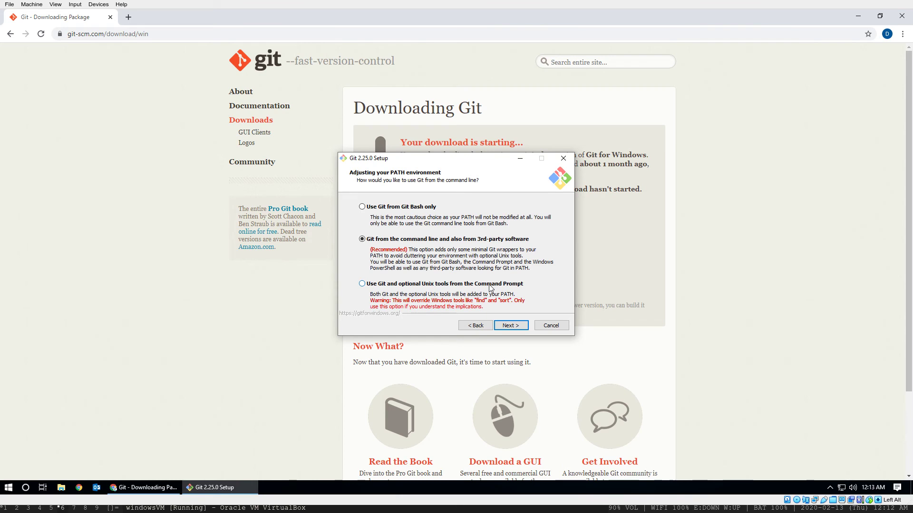
# Accept the default setup choices from Git's command-line PATH option through Windows-style checkout with Unix-style commits to the MinTTY terminal.
pyautogui.click(512, 328)
pyautogui.click(511, 327)
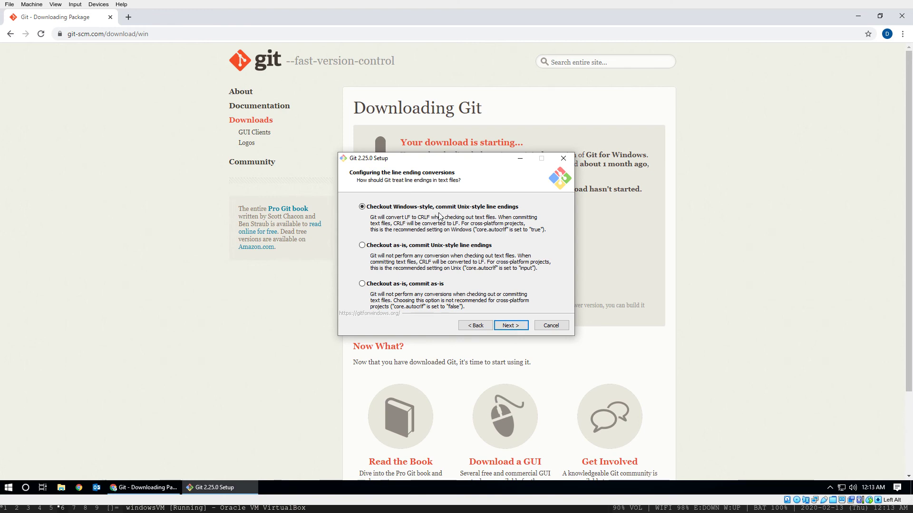
pyautogui.click(508, 328)
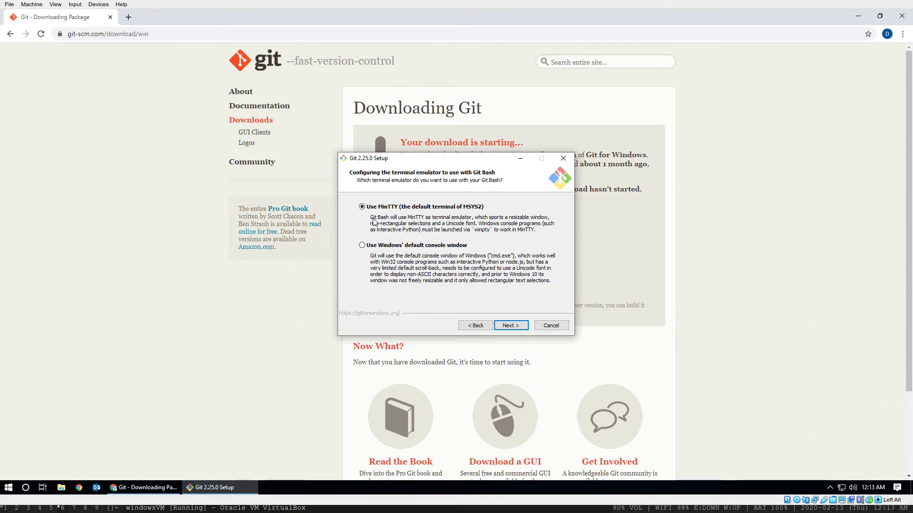
pyautogui.click(510, 325)
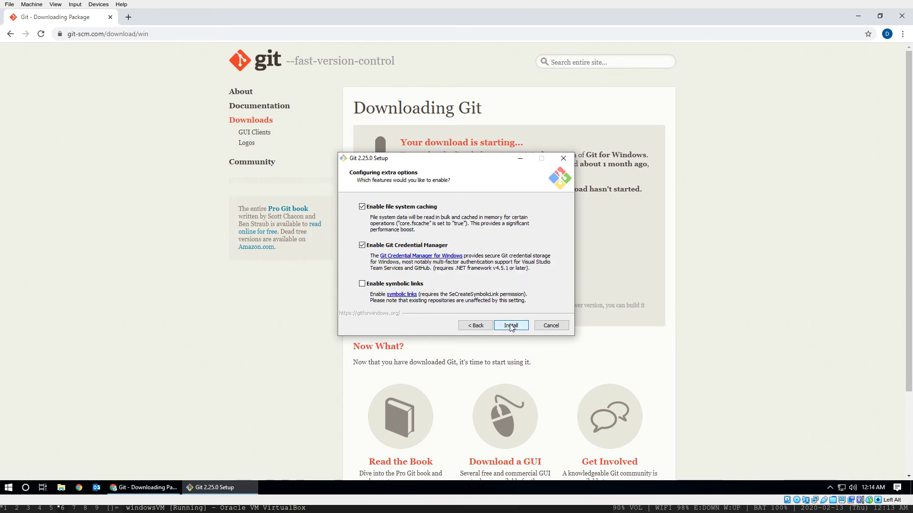
# Enable symbolic links, install Git, and finish setup without launching Git Bash or viewing the release notes.
pyautogui.click(362, 284)
pyautogui.click(511, 325)
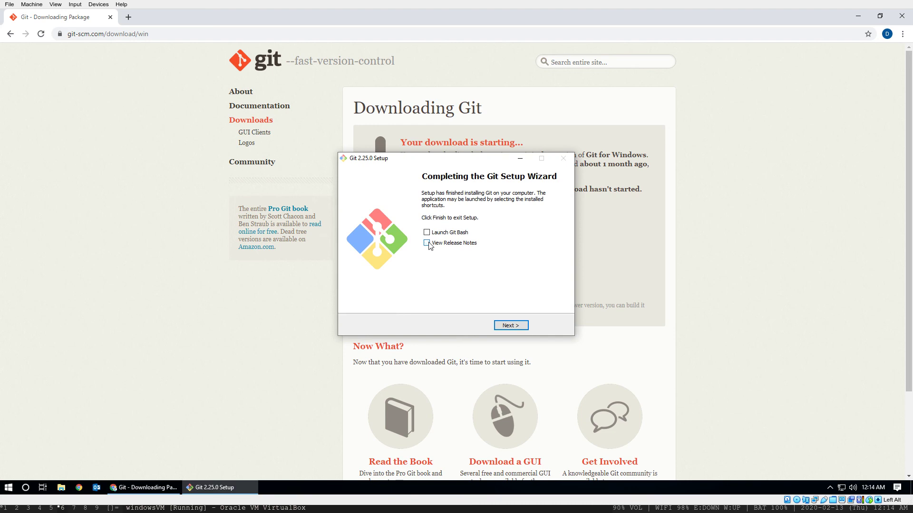
pyautogui.click(503, 326)
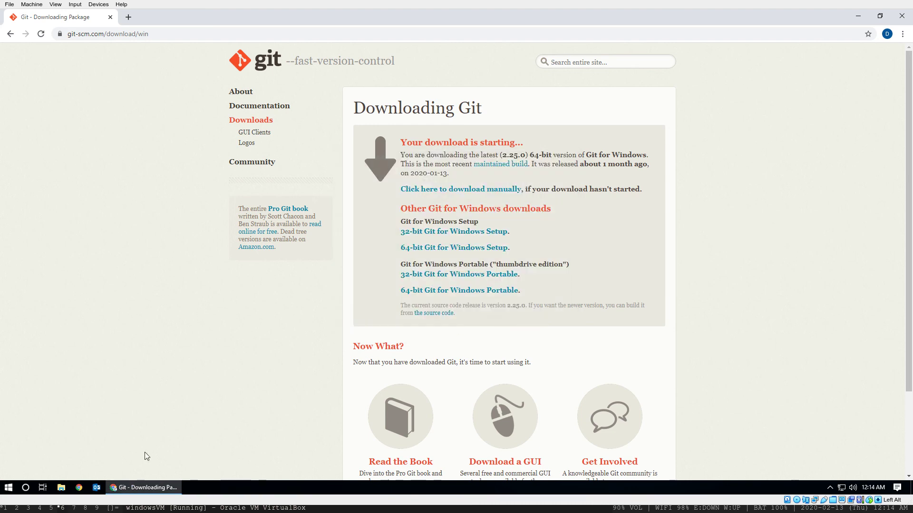
# Switch to File Explorer, browse to the Users folder on Local Disk (C:), and open the user's home folder.
pyautogui.click(60, 487)
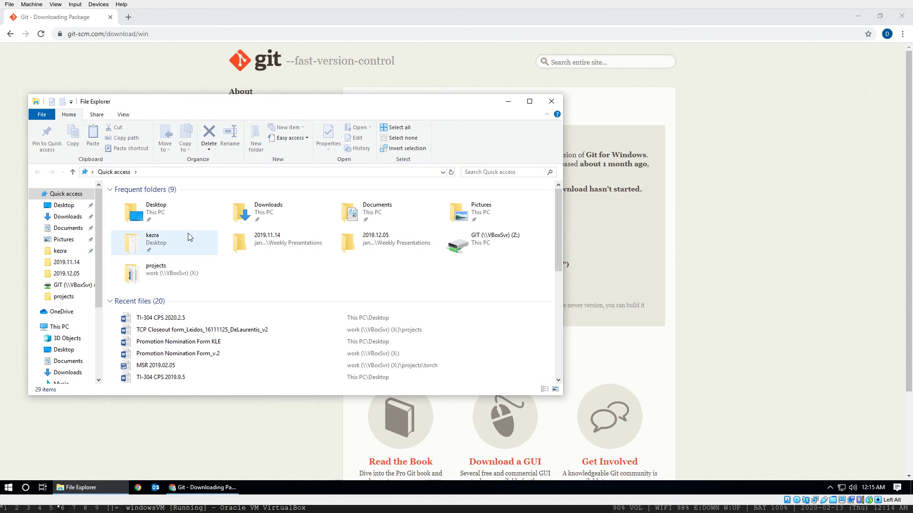
pyautogui.click(58, 328)
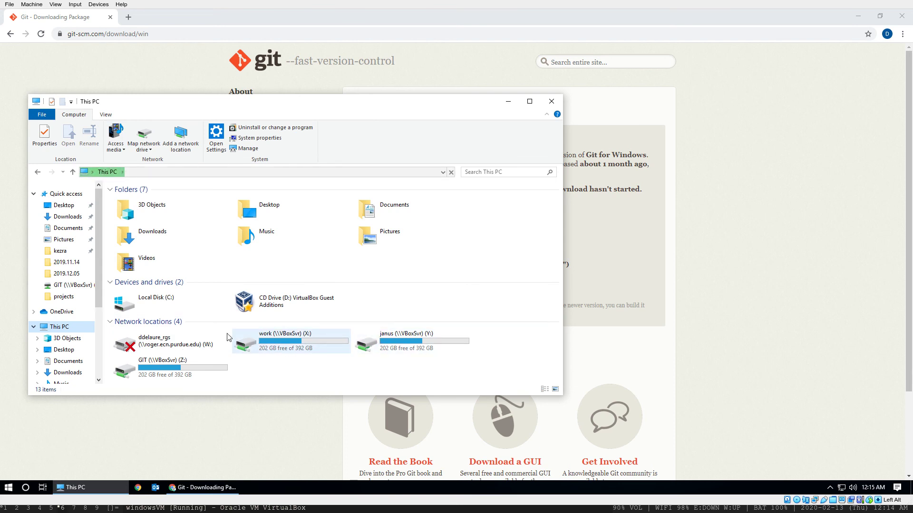
pyautogui.click(151, 303)
pyautogui.doubleClick(151, 303)
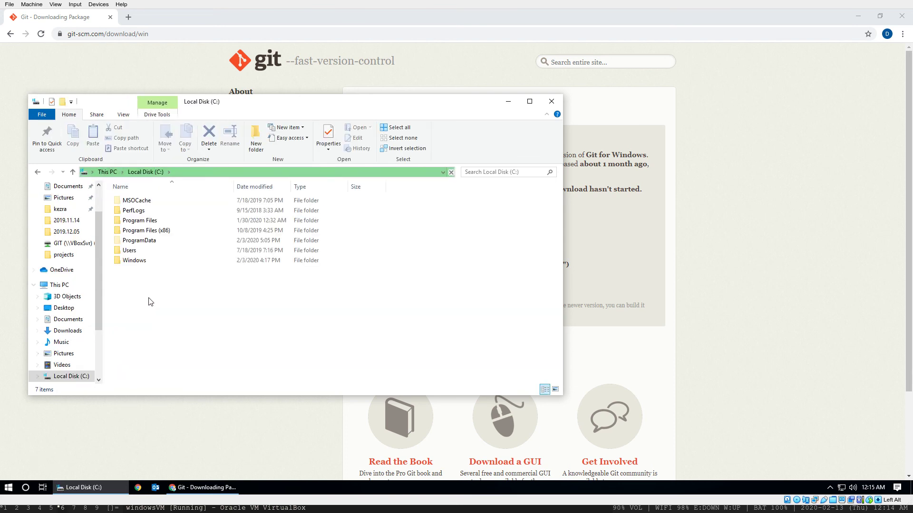
pyautogui.doubleClick(127, 252)
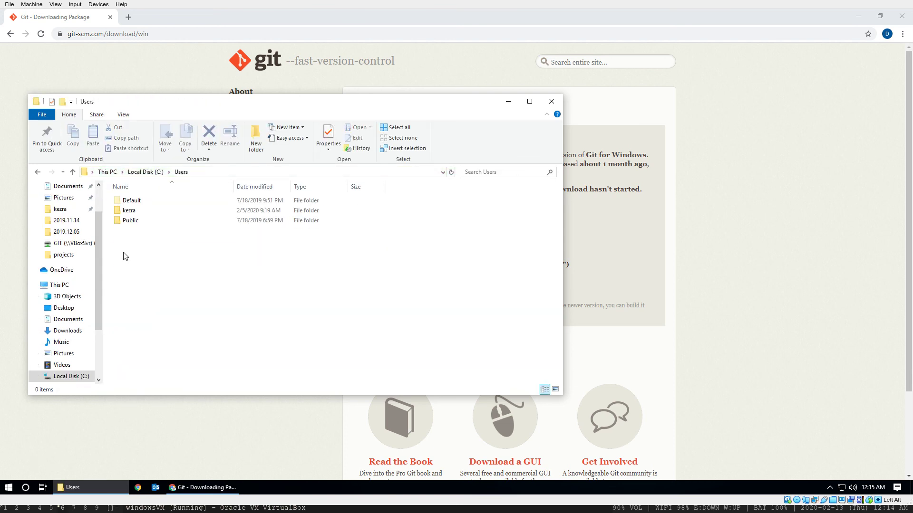
pyautogui.rightClick(130, 209)
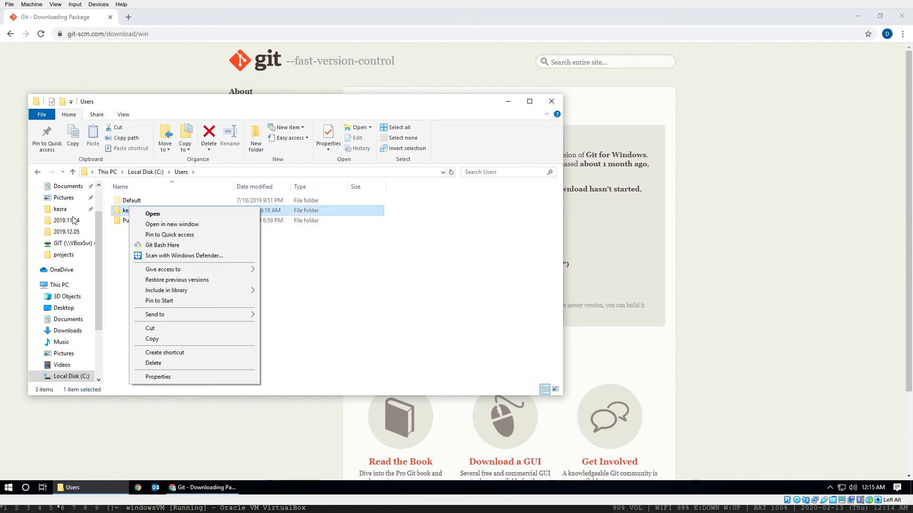
pyautogui.click(65, 212)
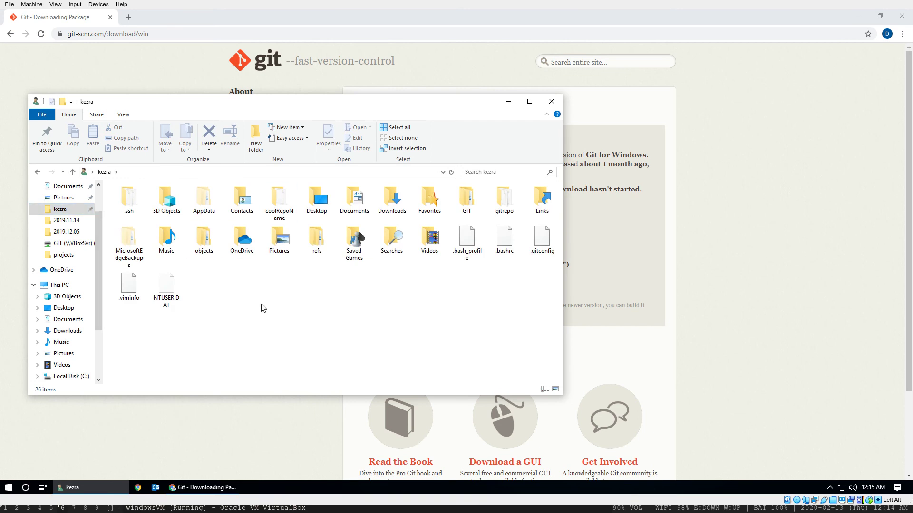
# Open Git Bash in the user's home folder and maximize its window.
pyautogui.rightClick(262, 305)
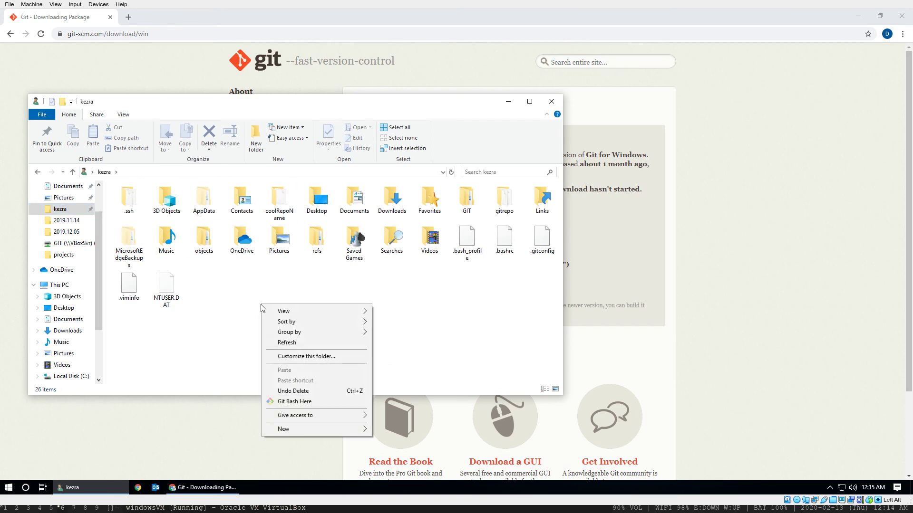
pyautogui.click(283, 403)
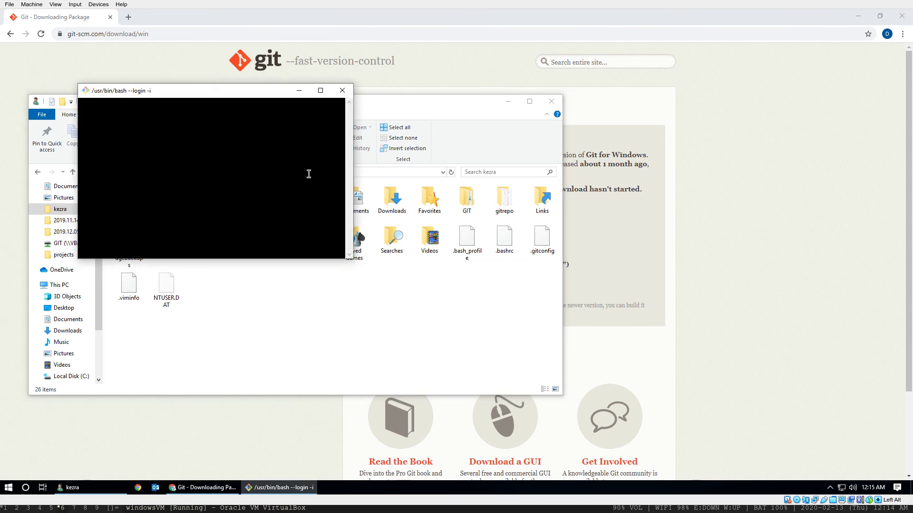
pyautogui.click(320, 90)
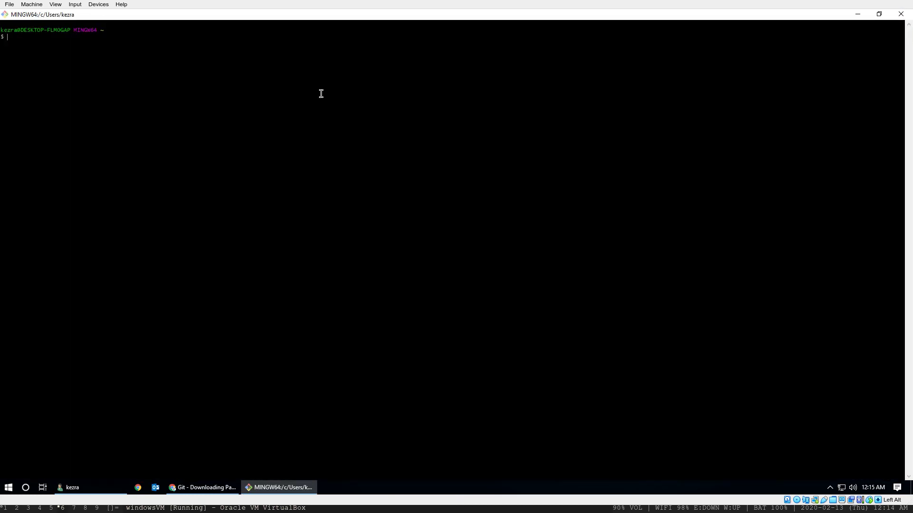
# Enlarge the terminal text by about ten zoom levels and run cd ~ to change to the home directory.
pyautogui.write('t')
pyautogui.press('BackSpace')
pyautogui.hotkey('ctrl', '+')
pyautogui.hotkey('ctrl', '+')
pyautogui.hotkey('ctrl', '+')
pyautogui.hotkey('ctrl', '+')
pyautogui.hotkey('ctrl', '+')
pyautogui.hotkey('ctrl', '+')
pyautogui.hotkey('ctrl', '+')
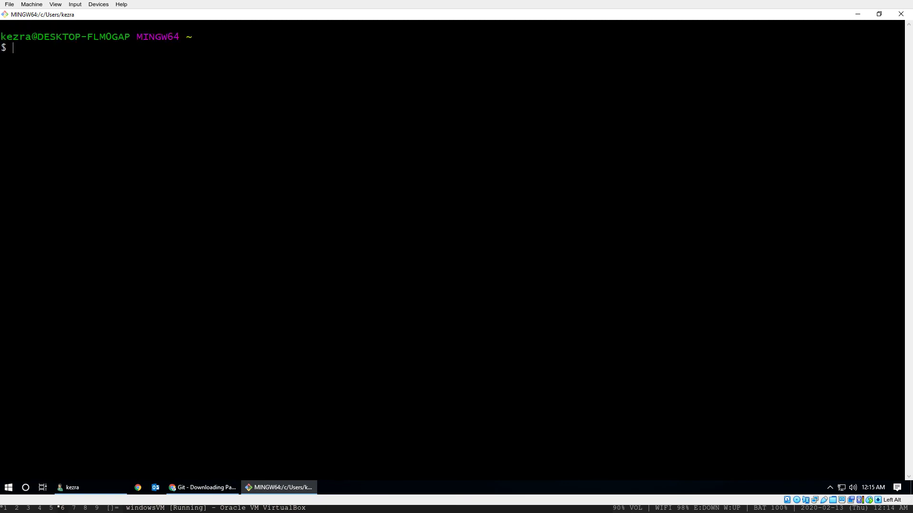
pyautogui.hotkey('ctrl', '+')
pyautogui.hotkey('ctrl', '+')
pyautogui.hotkey('ctrl', '+')
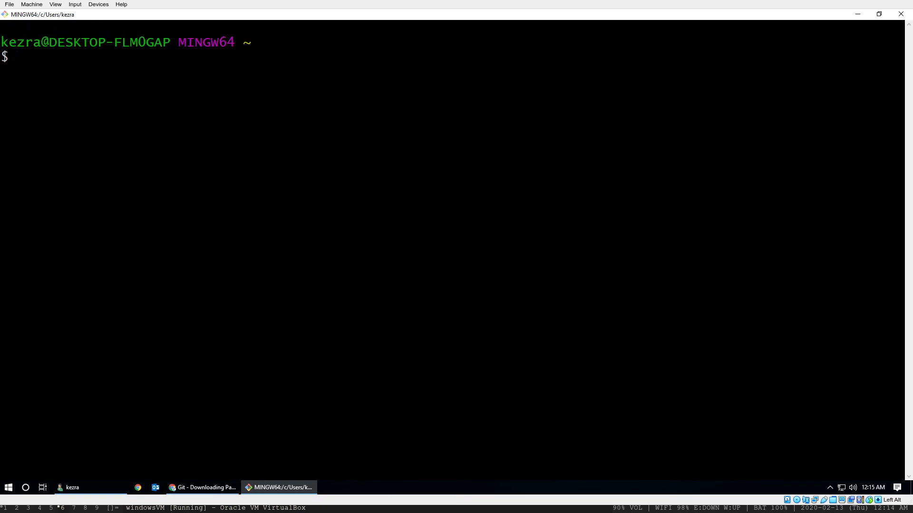
pyautogui.write('cd ~')
pyautogui.press('Return')
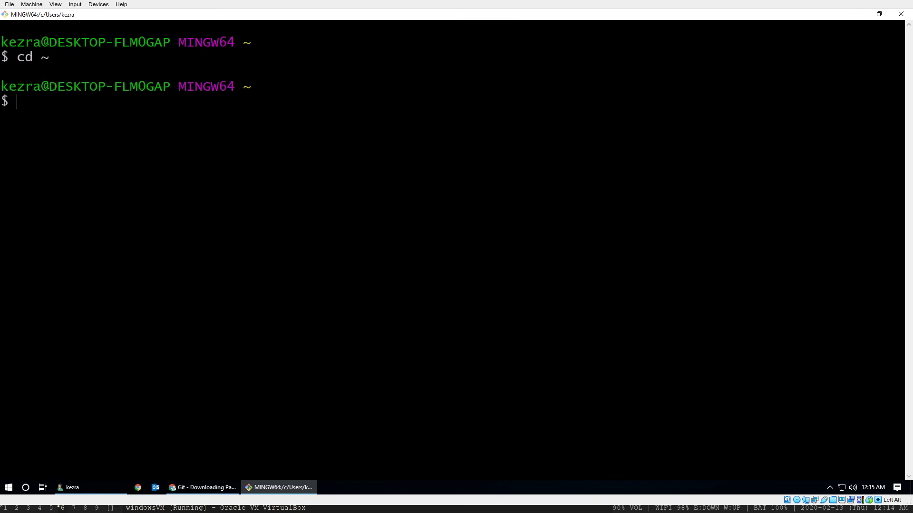
# Print the path of the current working directory with pwd.
pyautogui.write('pwd')
pyautogui.press('Return')
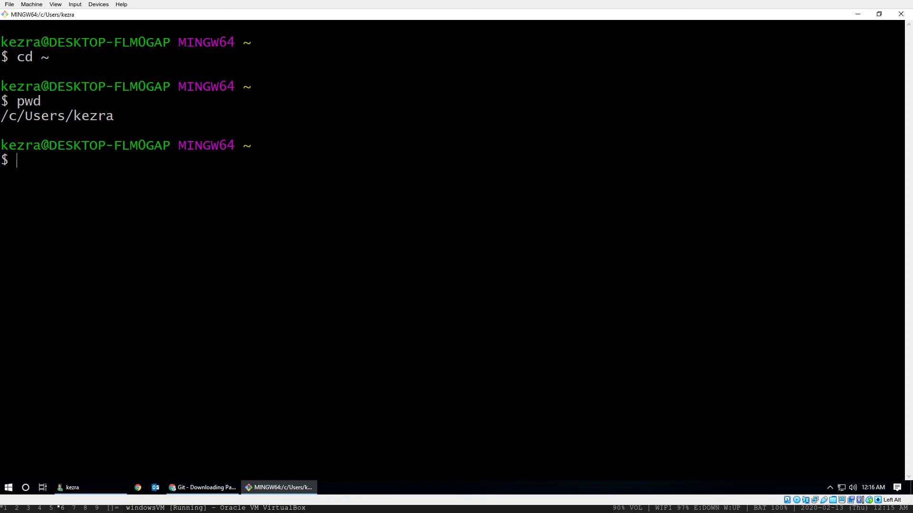
pyautogui.write('git stats')
pyautogui.press('BackSpace')
pyautogui.write('us')
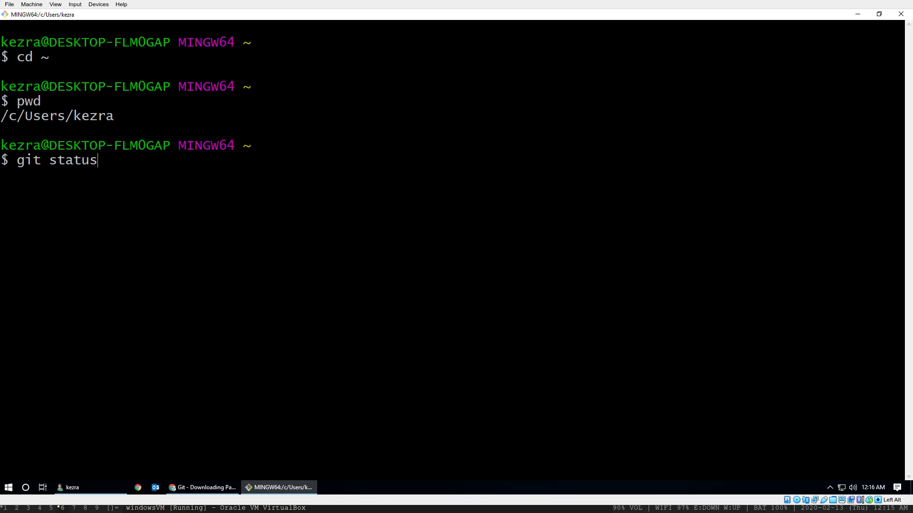
pyautogui.press('BackSpace')
pyautogui.press('BackSpace')
pyautogui.press('BackSpace')
pyautogui.press('BackSpace')
pyautogui.press('BackSpace')
pyautogui.press('BackSpace')
pyautogui.press('BackSpace')
pyautogui.press('BackSpace')
pyautogui.press('BackSpace')
pyautogui.press('BackSpace')
pyautogui.write('git commit')
pyautogui.press('BackSpace')
pyautogui.press('BackSpace')
pyautogui.press('BackSpace')
pyautogui.press('BackSpace')
pyautogui.press('BackSpace')
pyautogui.press('BackSpace')
pyautogui.press('BackSpace')
pyautogui.press('BackSpace')
pyautogui.press('BackSpace')
pyautogui.press('BackSpace')
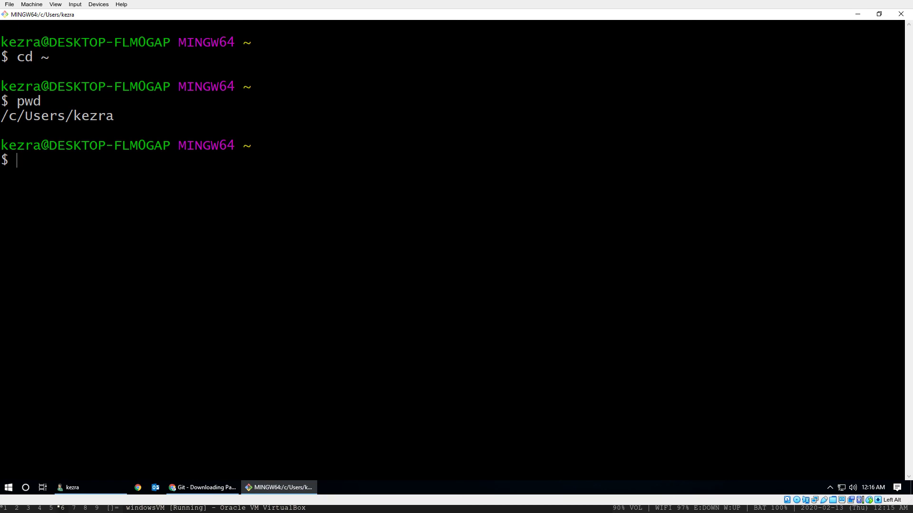
# Try to create a directory named GIT in the home directory with mkdir.
pyautogui.write('mkdir GIT')
pyautogui.press('Return')
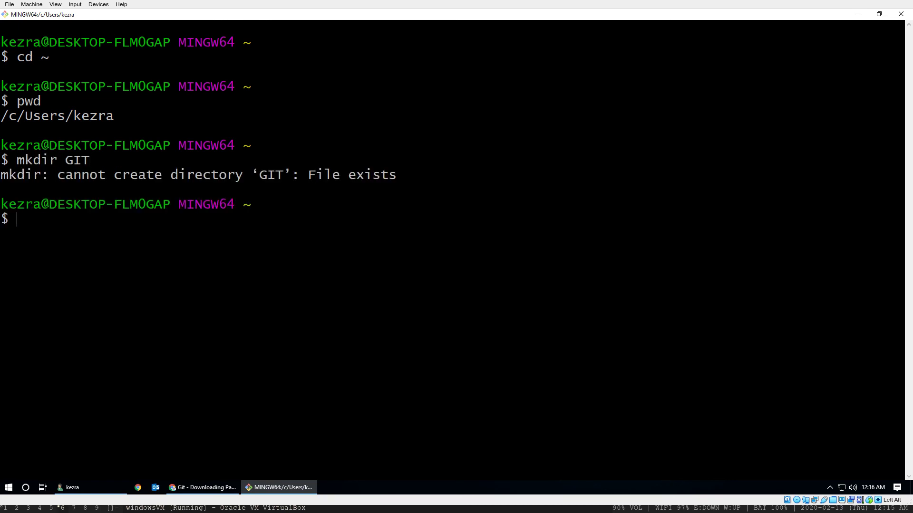
# Change into the GIT directory inside the home directory and list its contents with ls.
pyautogui.write('cd GIT')
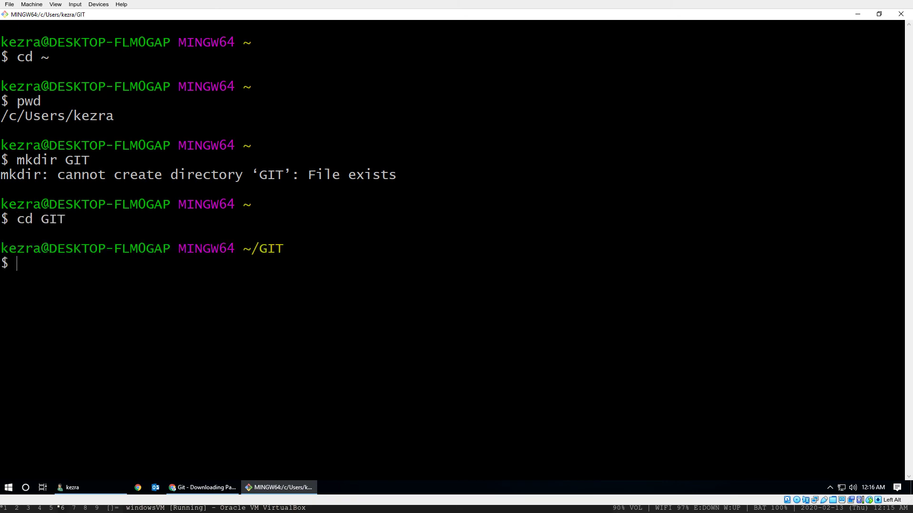
pyautogui.write('ls')
pyautogui.press('Return')
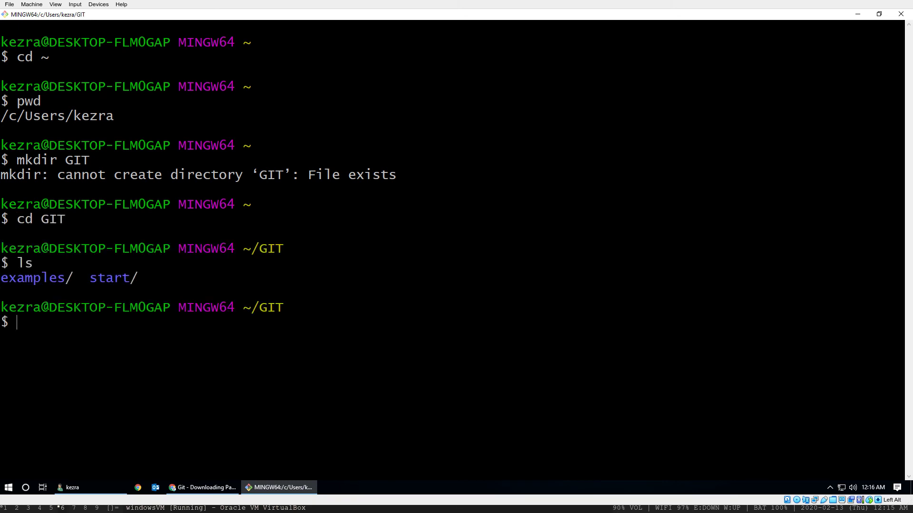